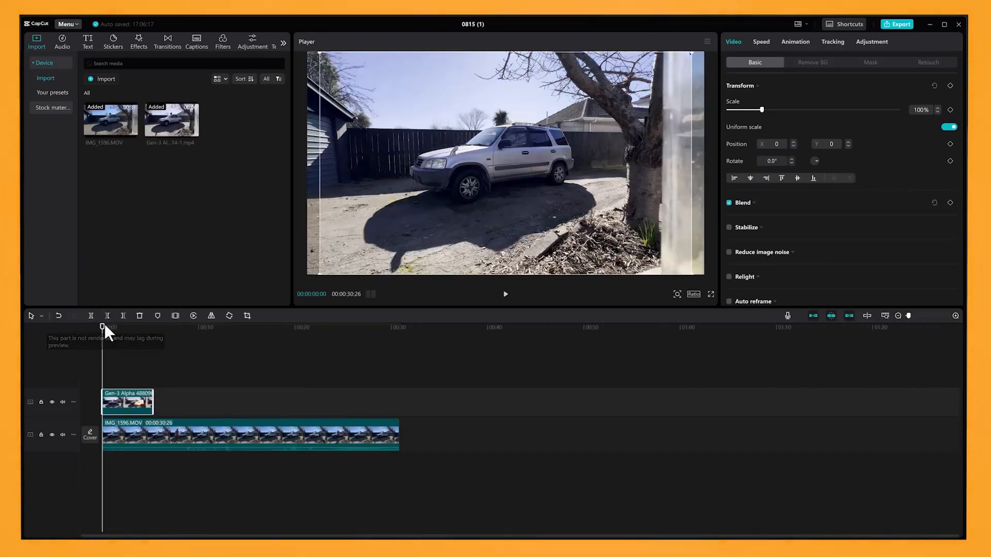
Step: Shift the Gen-3 Alpha explosion clip to start at about 14 seconds above IMG_1596.MOV and play back the alignment
drag(105, 326, 142, 350)
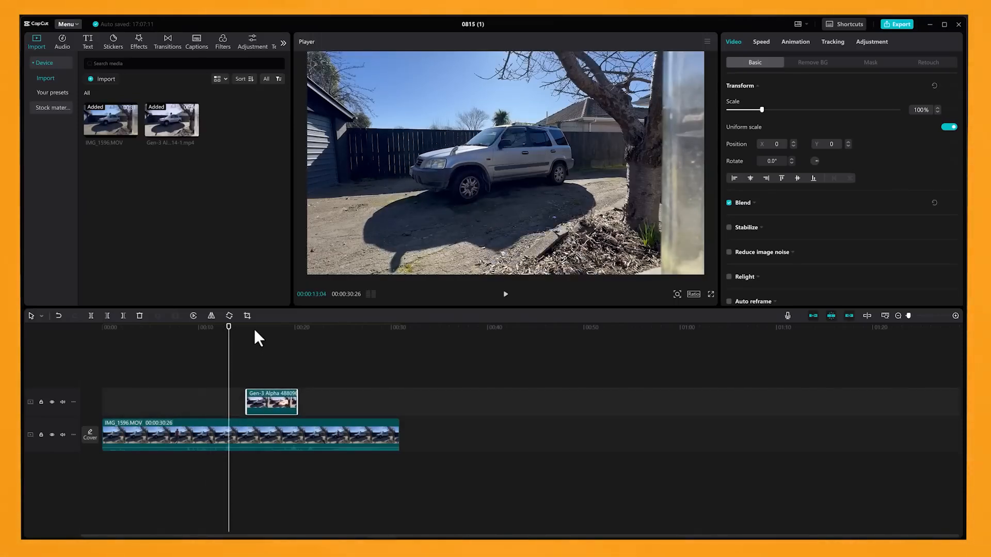
mouse_move(224, 337)
mouse_down()
mouse_move(208, 339)
mouse_move(242, 342)
mouse_up()
click(225, 334)
key(space)
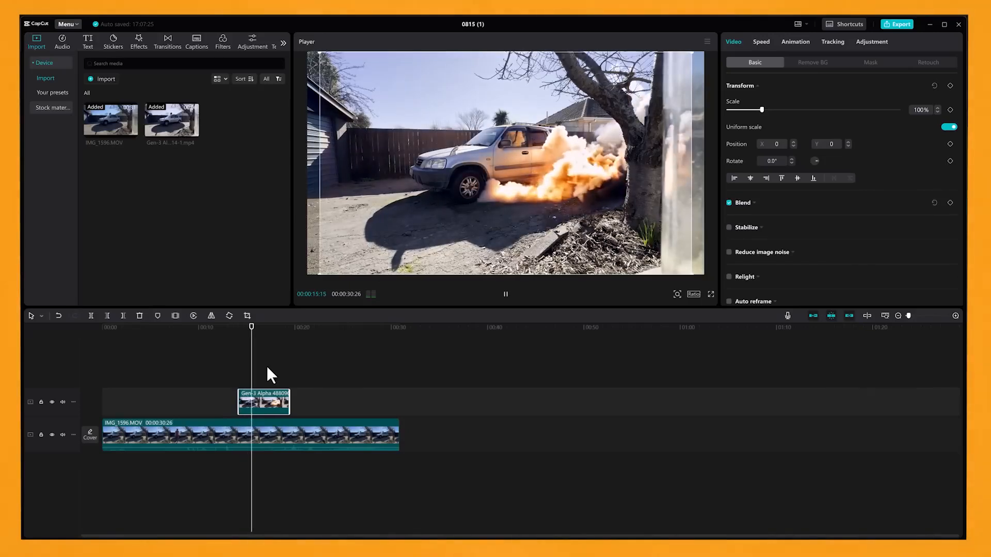
key(space)
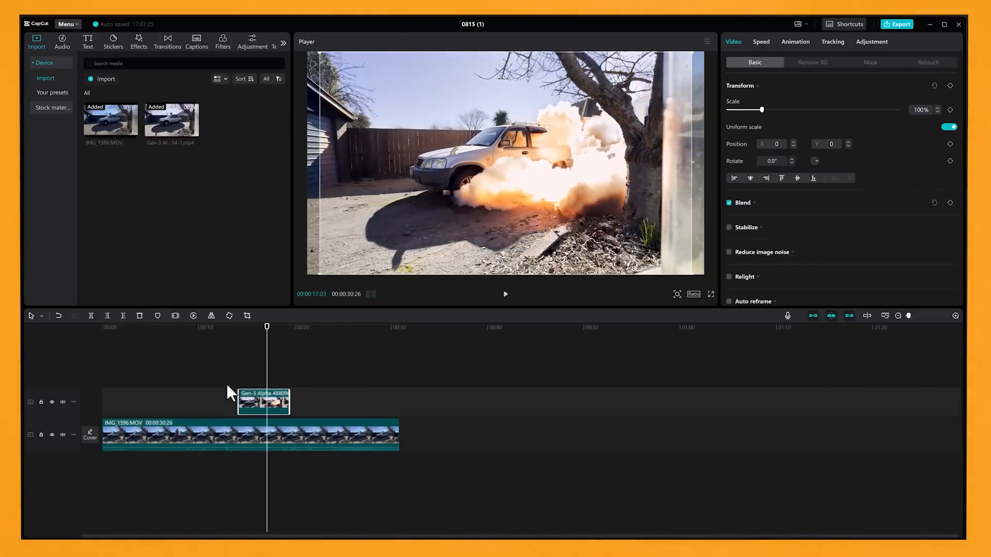
click(246, 330)
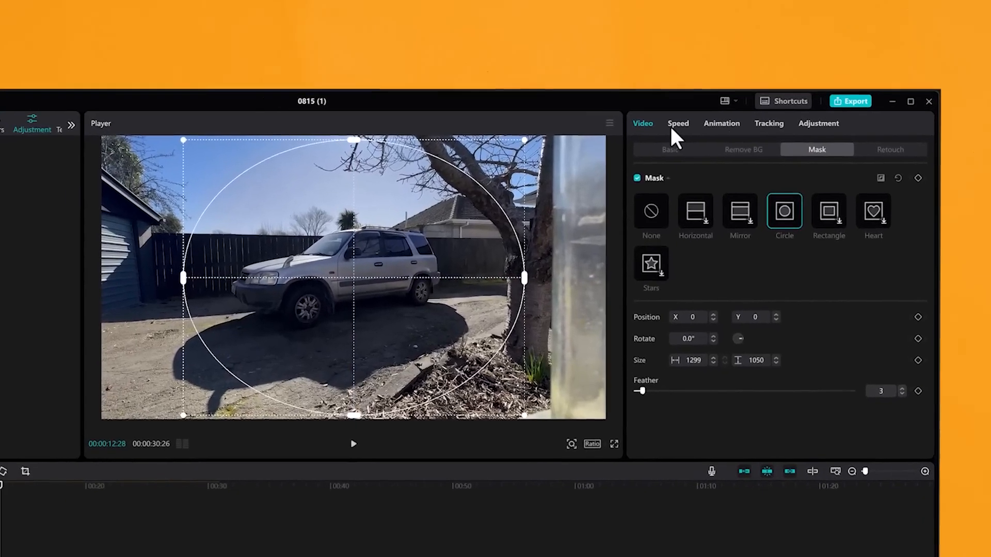
Step: Widen the explosion clip's circle mask to about 1742, lower its feather to 1, and open the clip's animation options
click(674, 127)
click(644, 124)
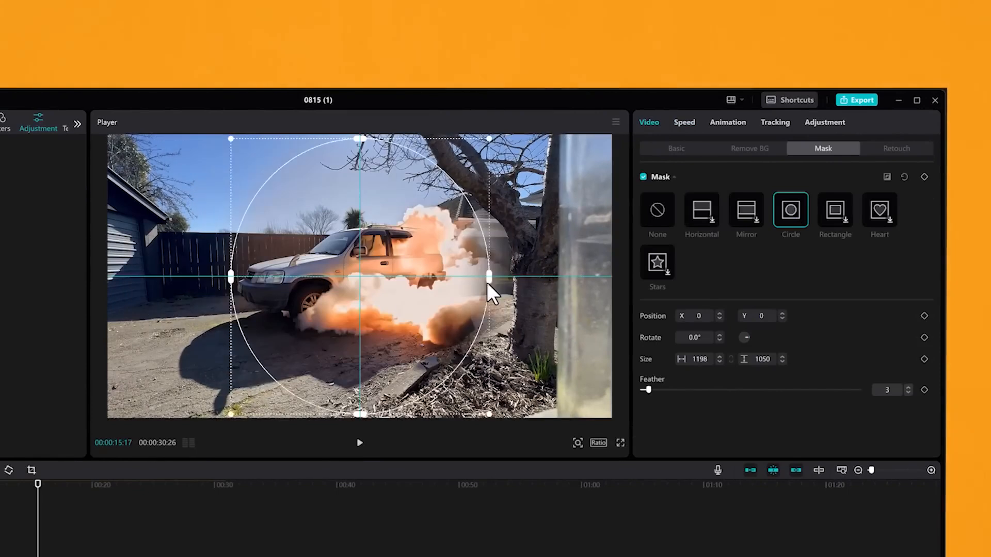
drag(490, 287, 595, 279)
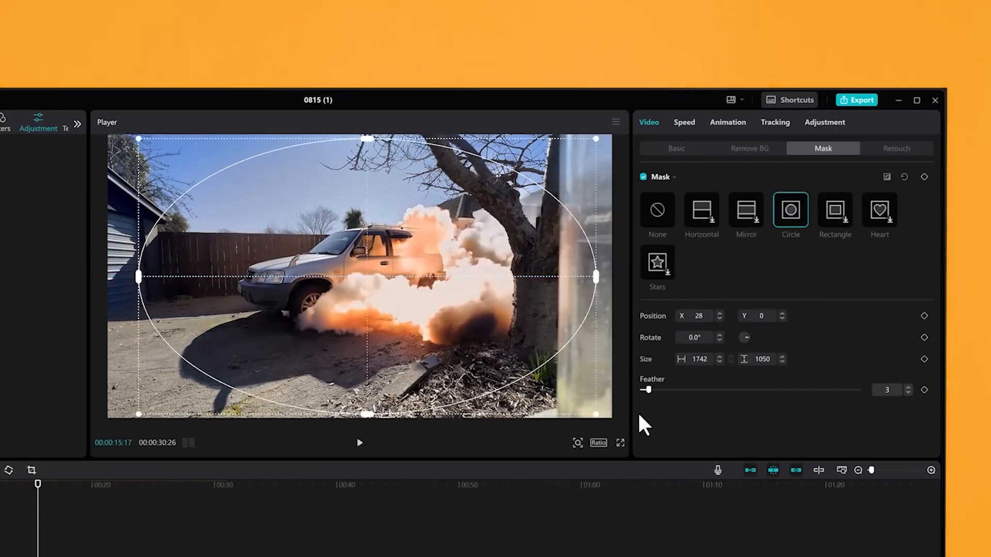
mouse_move(648, 389)
mouse_down()
mouse_move(761, 393)
mouse_move(644, 392)
mouse_up()
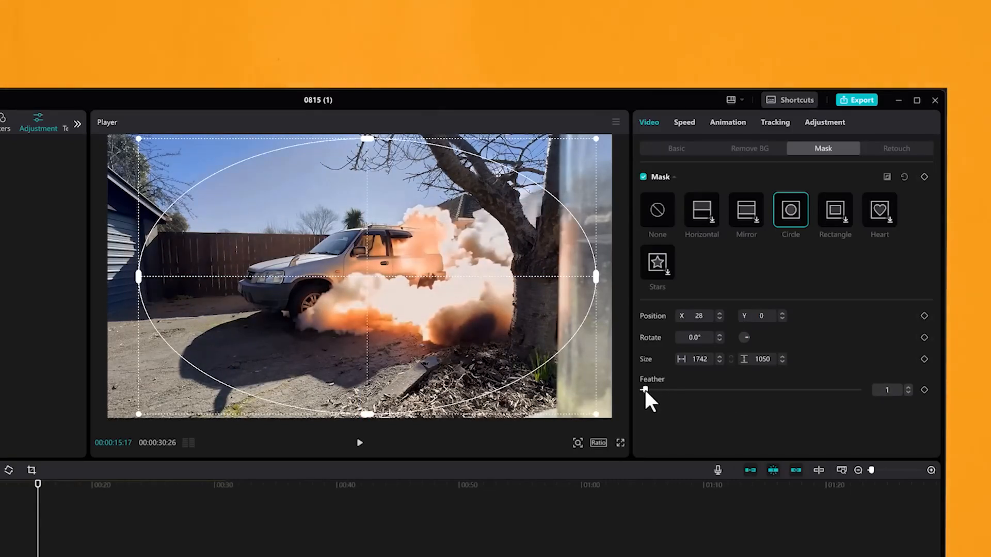
click(727, 122)
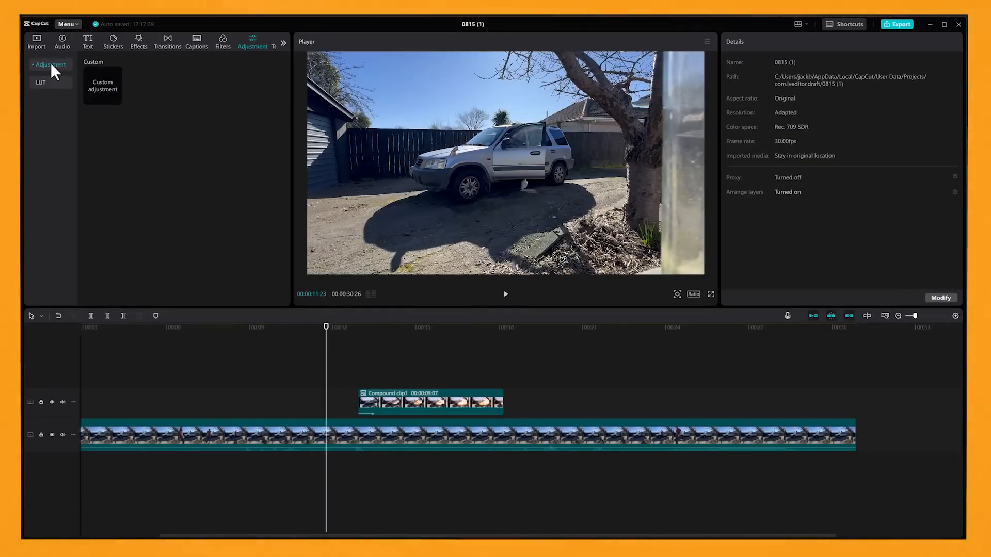
Step: Add a custom adjustment layer on its own track above the car footage and the compound clip
drag(95, 82, 552, 382)
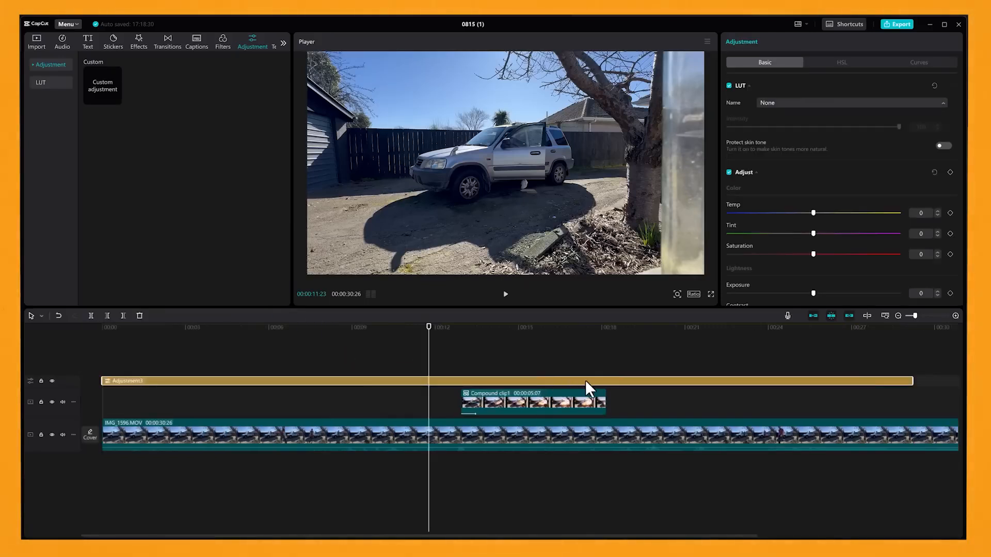
mouse_move(813, 212)
mouse_down()
mouse_move(851, 213)
mouse_move(816, 215)
mouse_up()
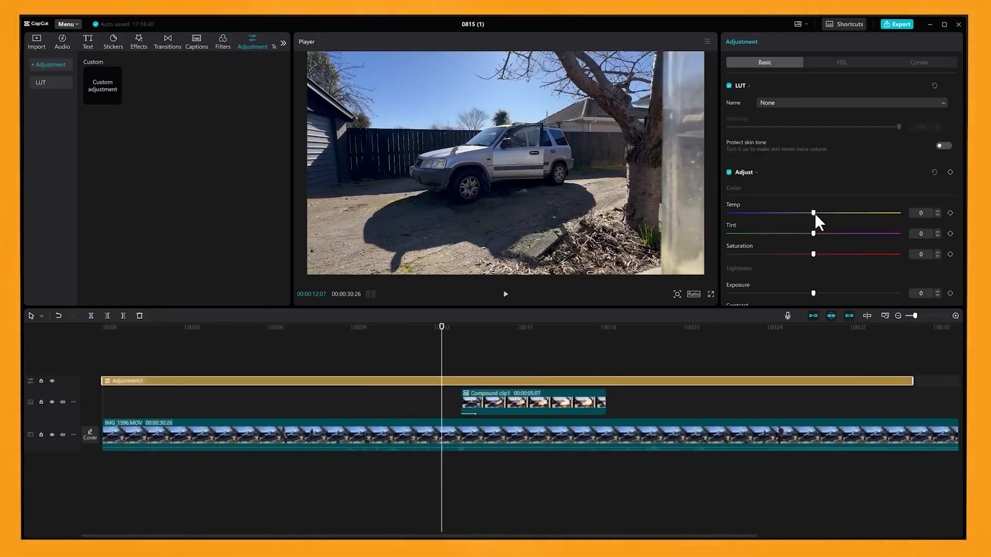
mouse_move(444, 323)
mouse_down()
mouse_move(395, 336)
mouse_move(486, 339)
mouse_move(429, 336)
mouse_up()
click(503, 367)
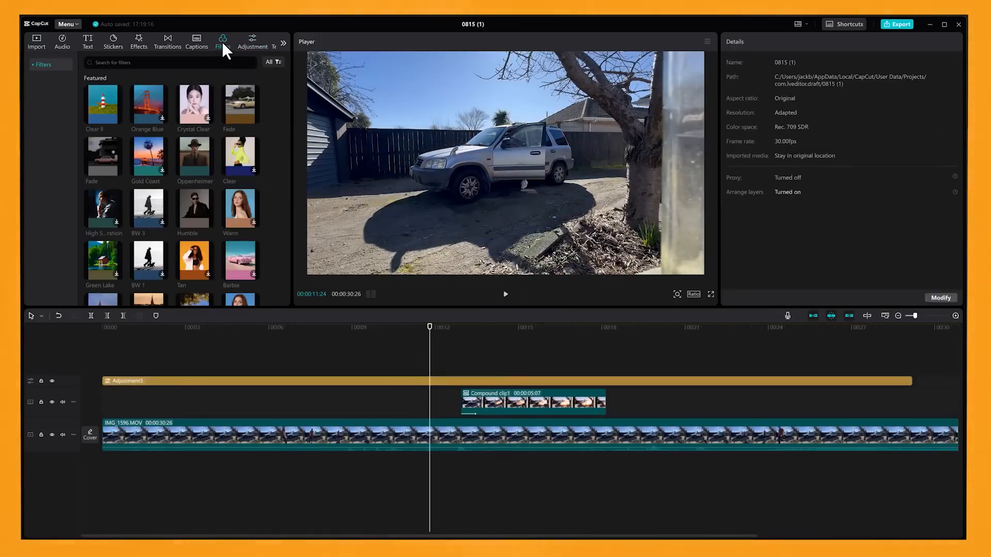
Step: Try the Fade and Oppenheimer filters above the adjustment layer, extending each one over the compound clip
drag(256, 132, 231, 368)
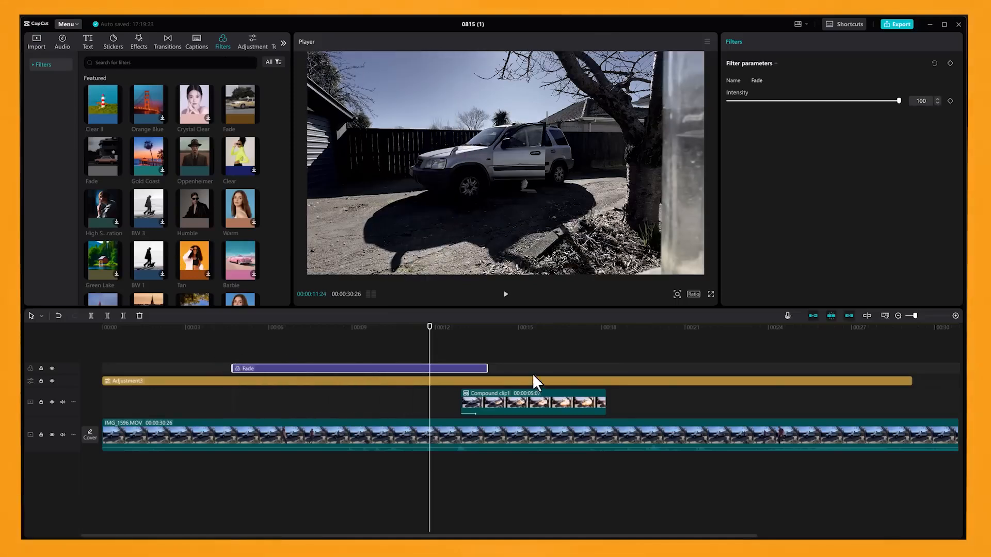
drag(488, 368, 747, 368)
click(448, 335)
click(411, 339)
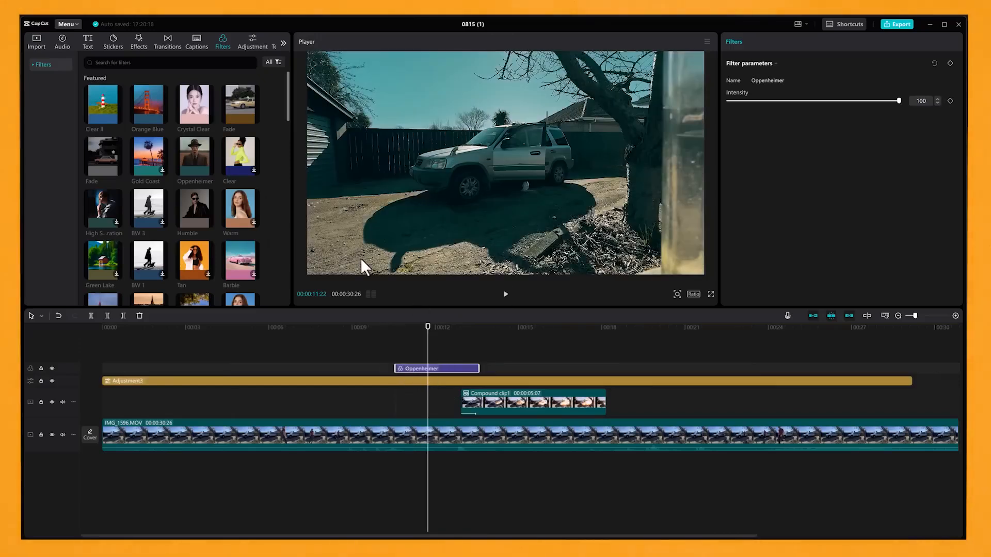
drag(479, 365, 701, 364)
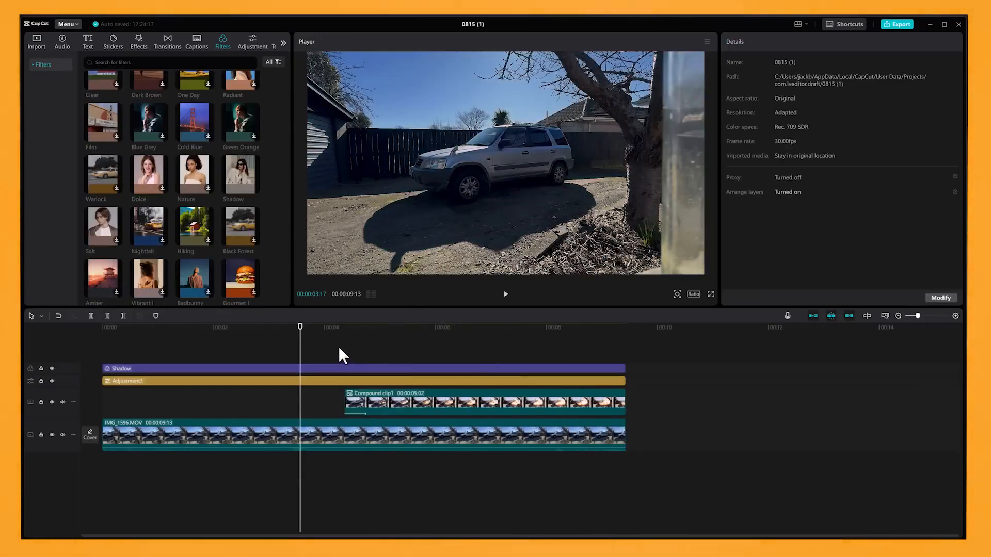
Step: Combine the Shadow filter, adjustment layer, explosion clip and car footage into one compound clip
drag(343, 356, 429, 444)
right_click(432, 444)
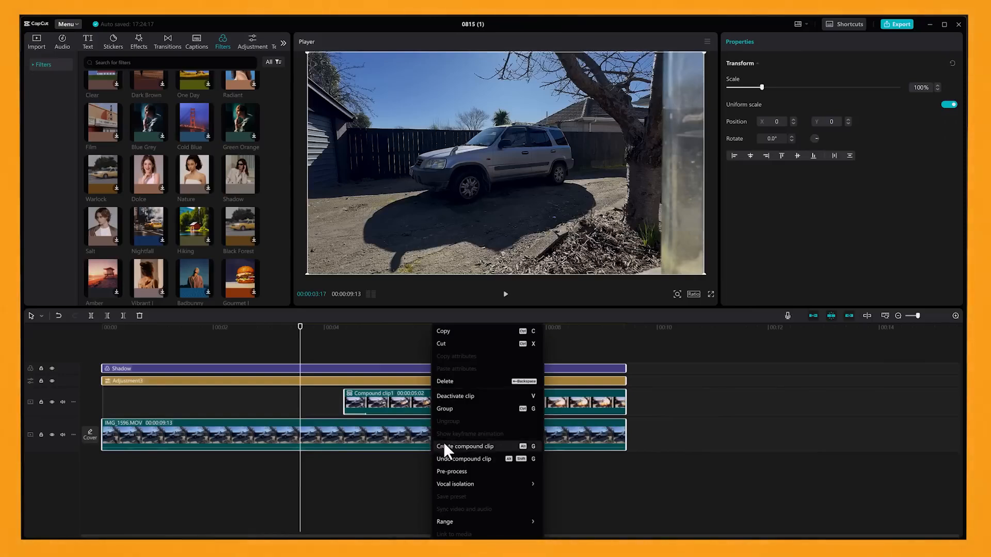
click(490, 448)
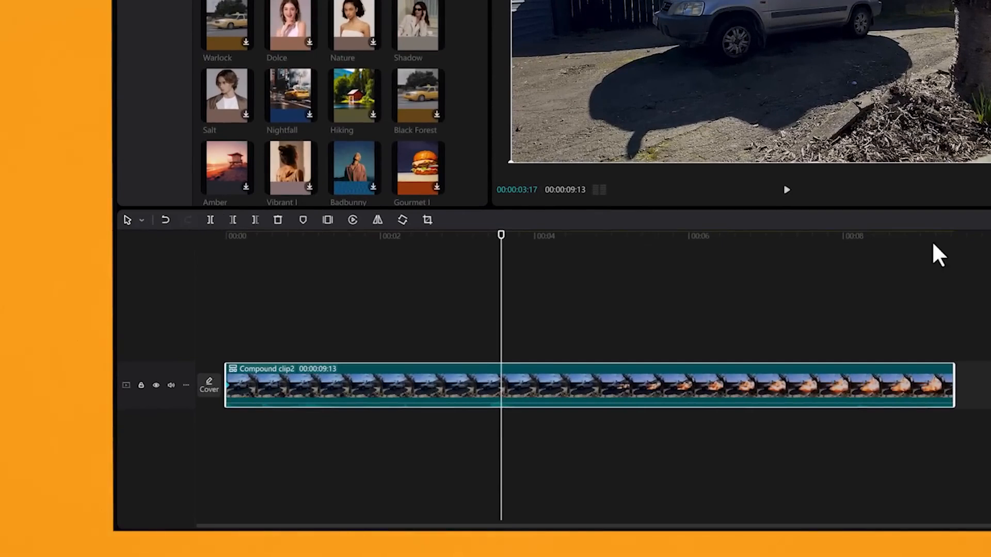
Step: Scale the compound clip to 143% at its last frame to finish the keyframed zoom-in, and play it from the start
click(933, 247)
drag(936, 232, 955, 233)
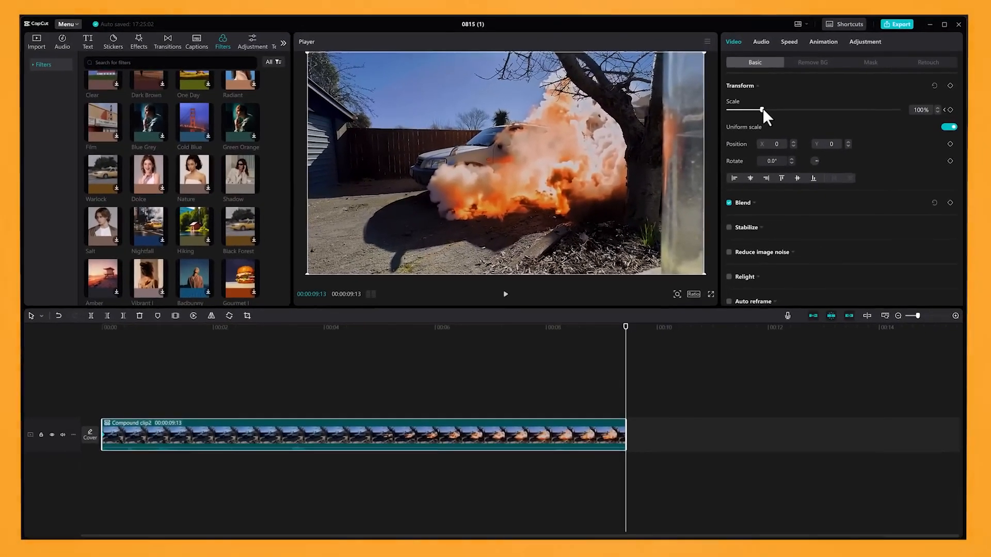
drag(762, 109, 777, 110)
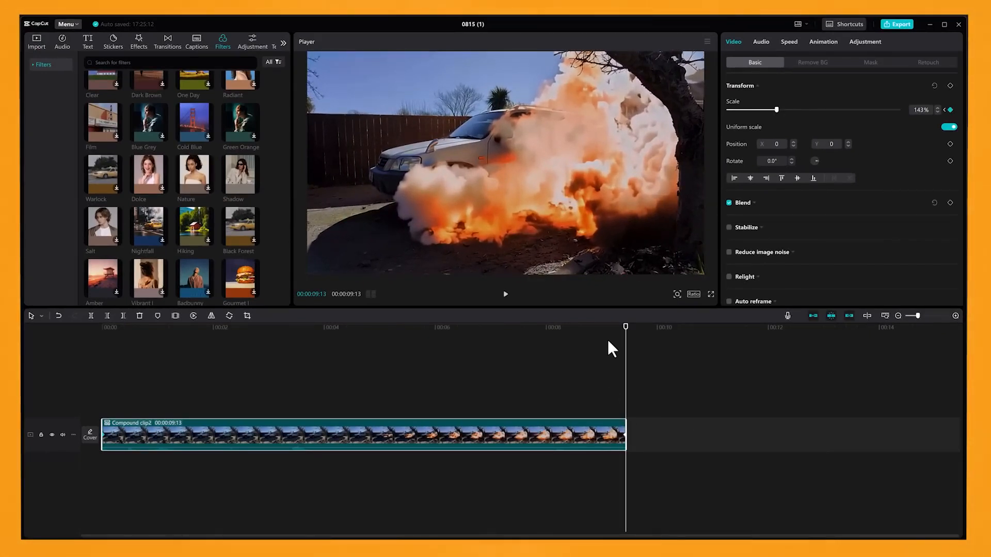
click(607, 331)
drag(608, 332, 118, 348)
click(505, 294)
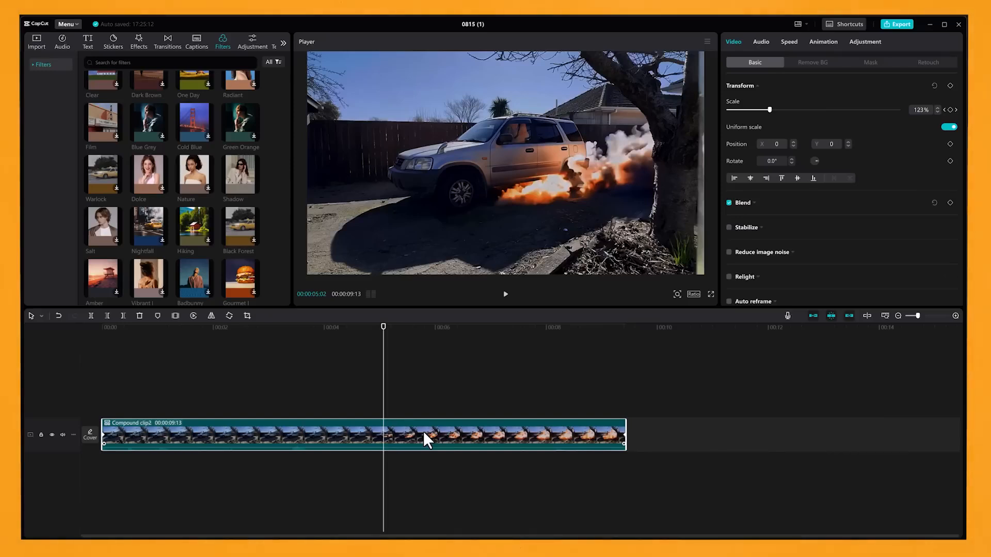
Step: Nest the zoomed clip in a new compound clip and apply the Movie video effect to it
right_click(423, 432)
click(451, 336)
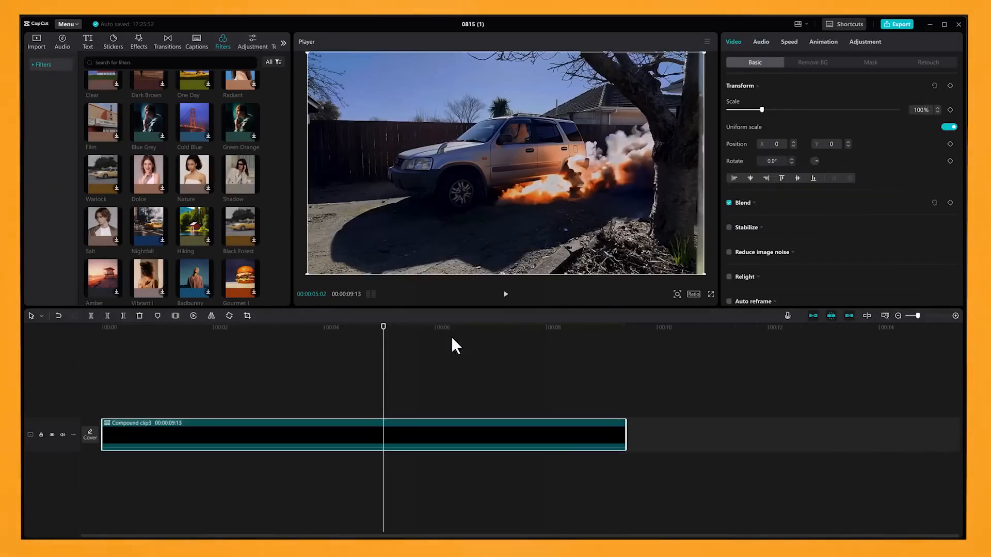
click(139, 43)
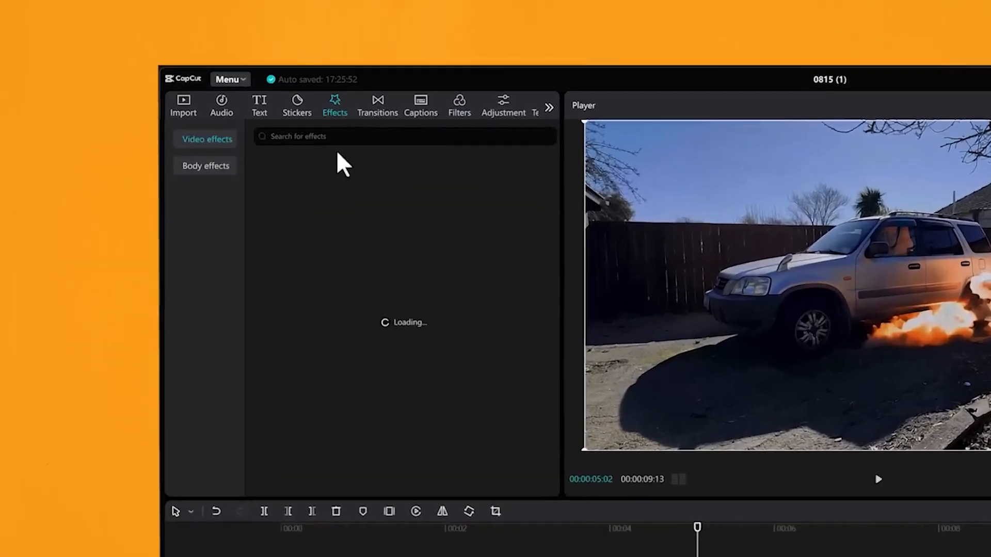
click(202, 85)
text(movie)
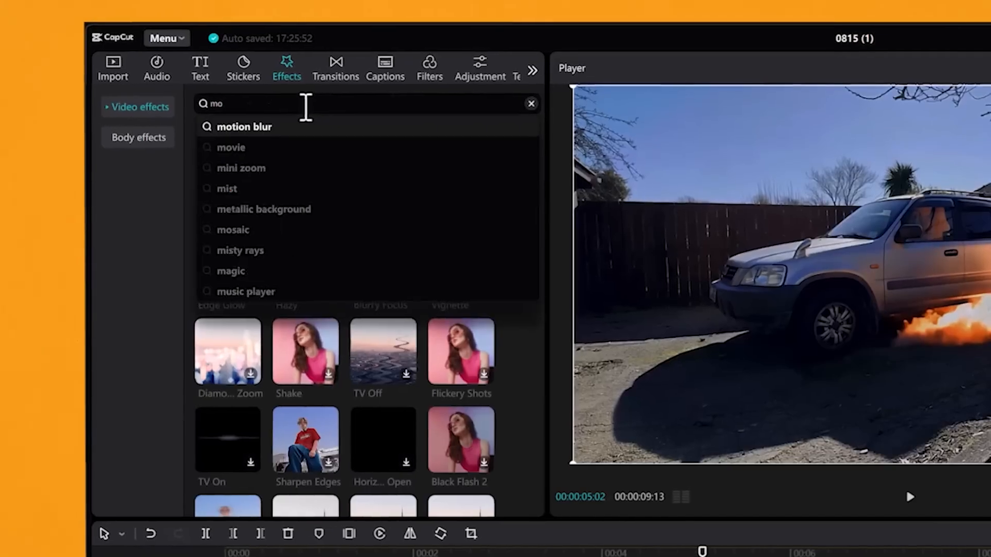
key(Return)
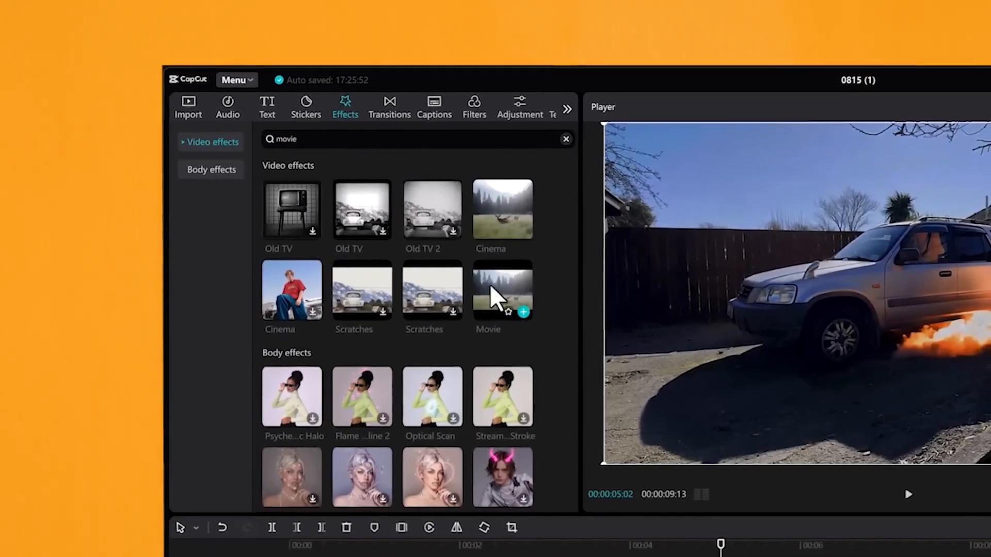
drag(505, 279, 346, 442)
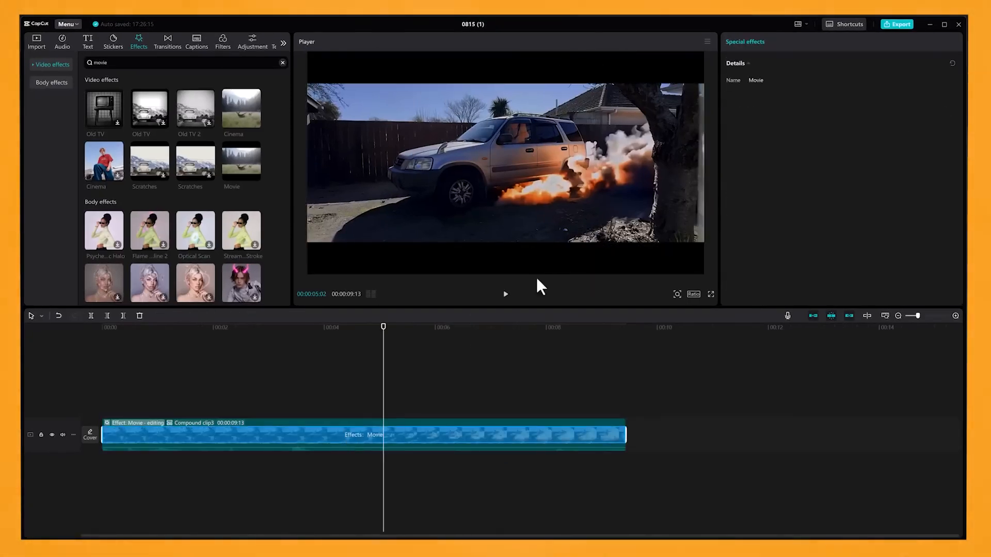
Step: Play the clip from the beginning to review the explosion with the Movie effect
key(Home)
click(506, 295)
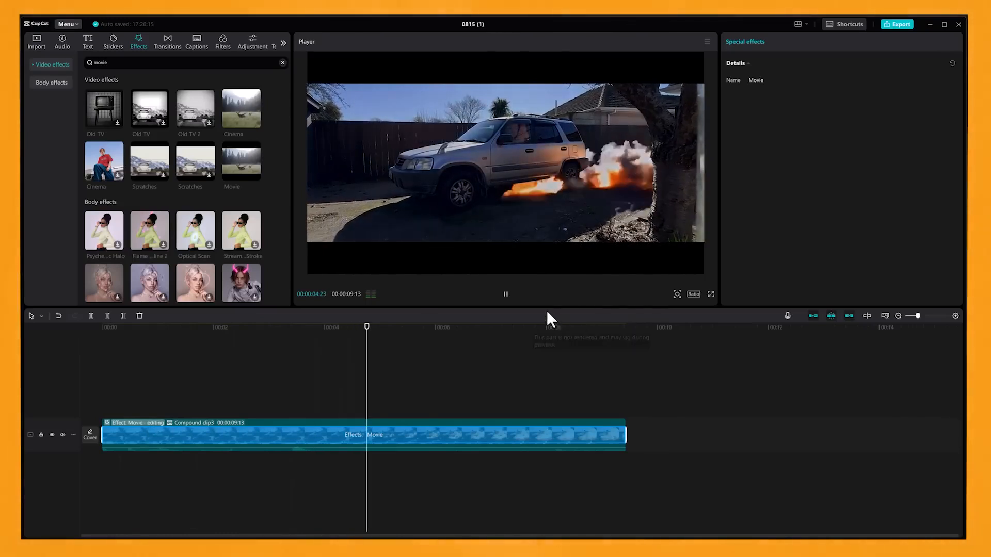
click(505, 295)
click(459, 339)
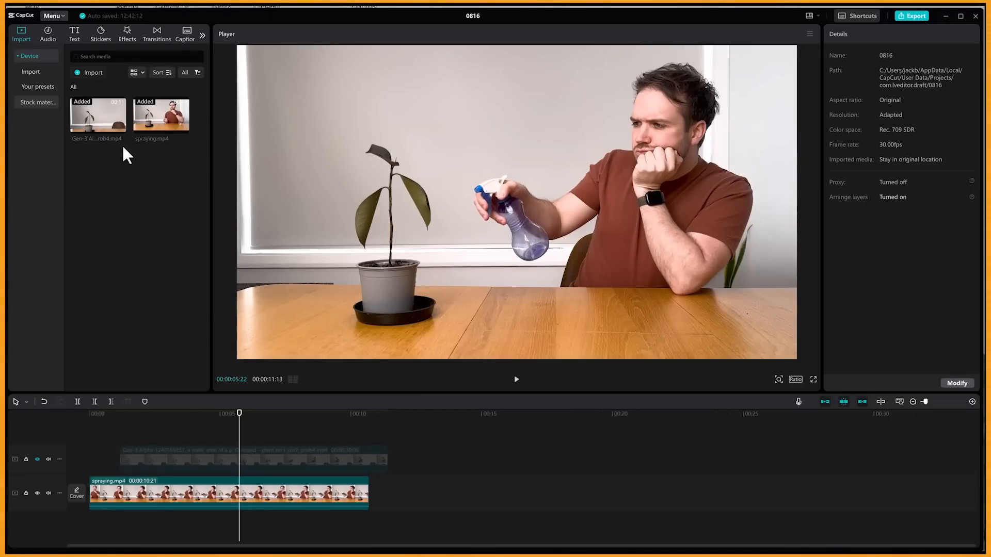
Step: In project 0816, unhide the track with the Gen-3 Alpha plant clip and select that clip at about 3:22
drag(131, 419, 259, 433)
click(37, 459)
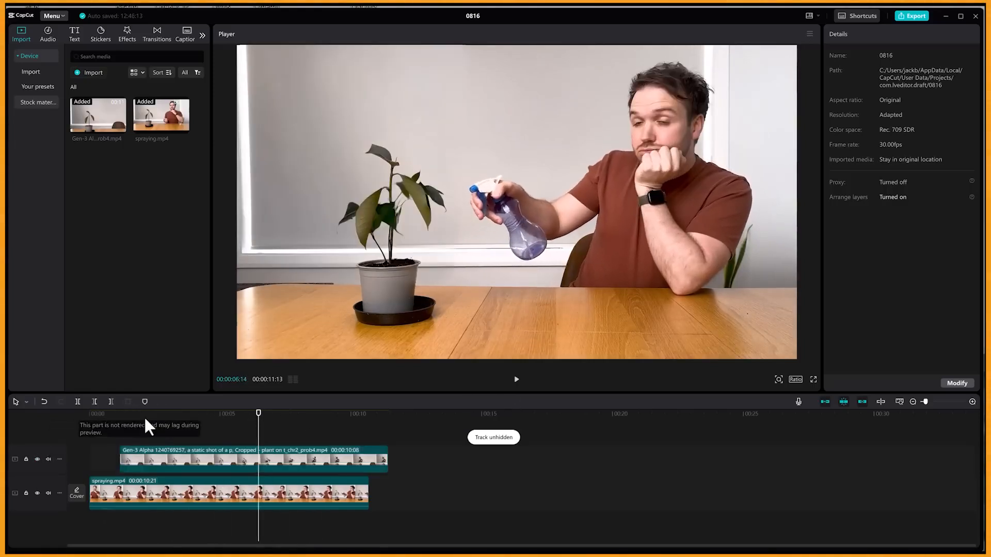
click(270, 465)
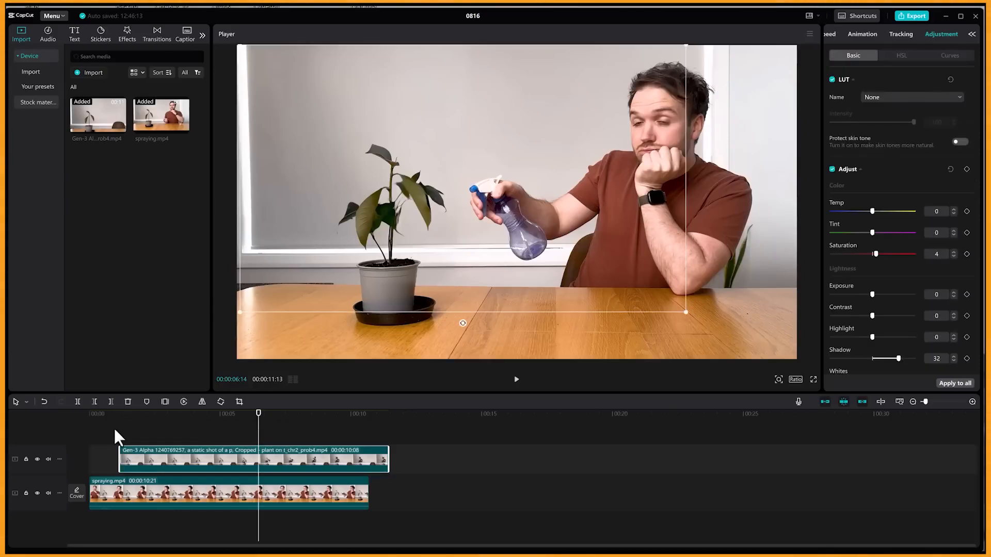
click(187, 415)
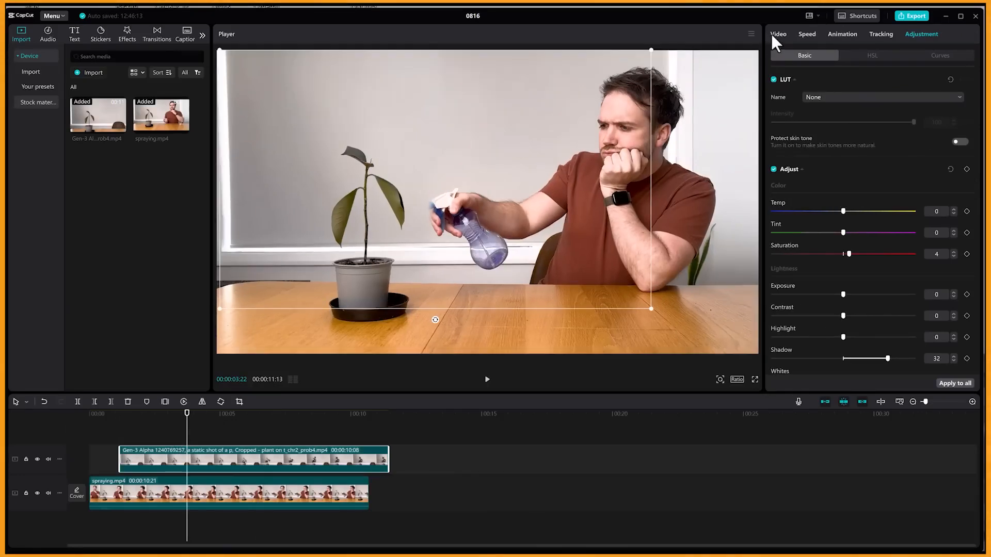
Step: Move the plant clip's rectangle mask away from the spray bottle to about X -889, Y 136, with a height of 1574
click(775, 32)
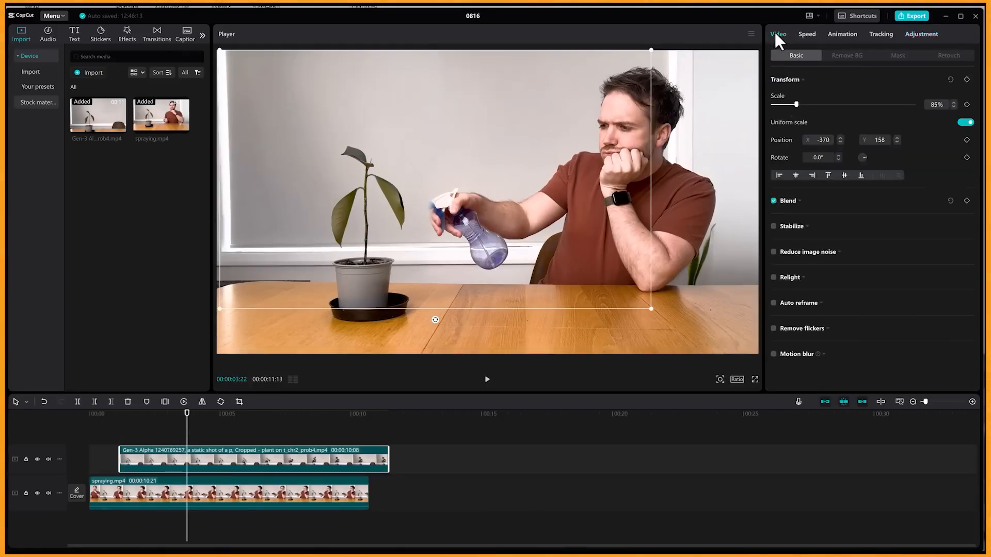
click(897, 57)
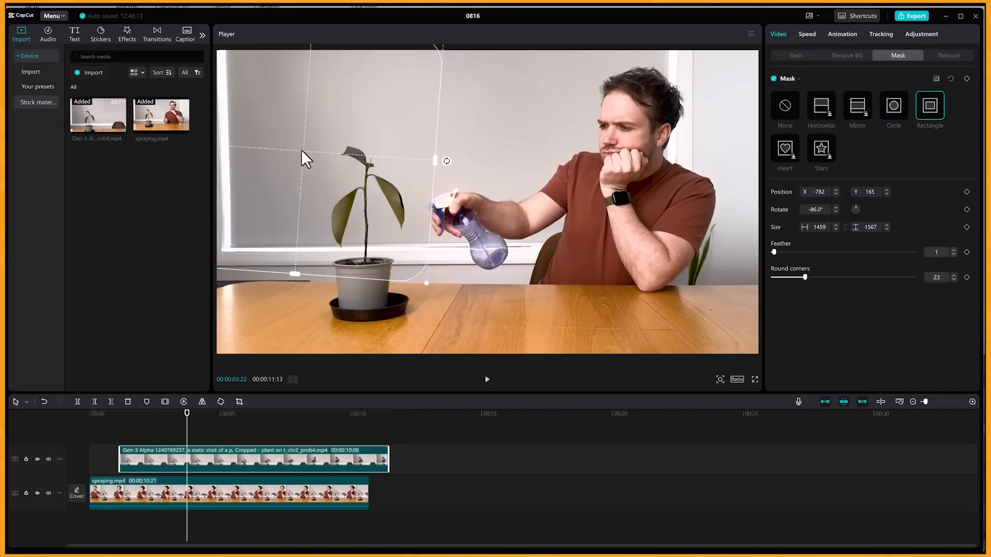
mouse_move(301, 150)
mouse_down()
mouse_move(370, 174)
mouse_move(394, 149)
mouse_move(268, 170)
mouse_move(305, 148)
mouse_move(256, 159)
mouse_move(340, 173)
mouse_move(299, 144)
mouse_move(285, 153)
mouse_up()
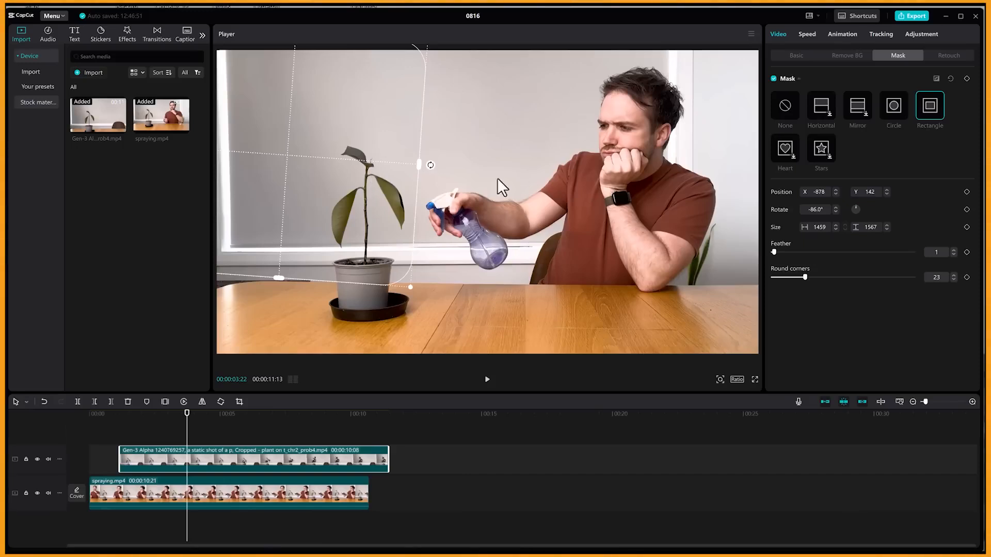
drag(361, 181, 359, 182)
mouse_move(417, 164)
mouse_down()
mouse_move(426, 165)
mouse_move(415, 165)
mouse_up()
Step: Using the grown-plant frame at 7:22, rotate the rectangle mask to -84° and reposition it to about X -793, Y 153
click(210, 413)
drag(212, 412, 292, 434)
drag(430, 166, 426, 168)
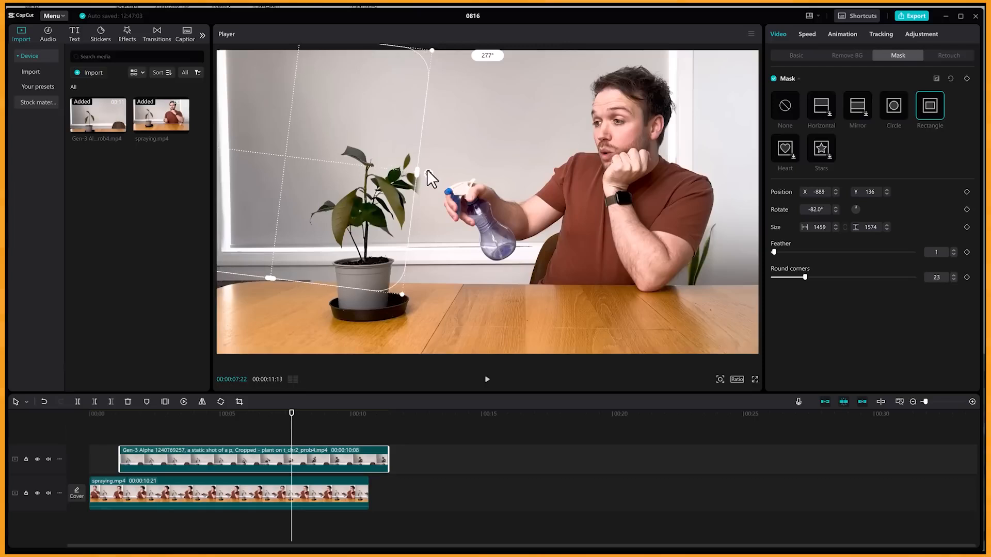
drag(366, 186, 381, 184)
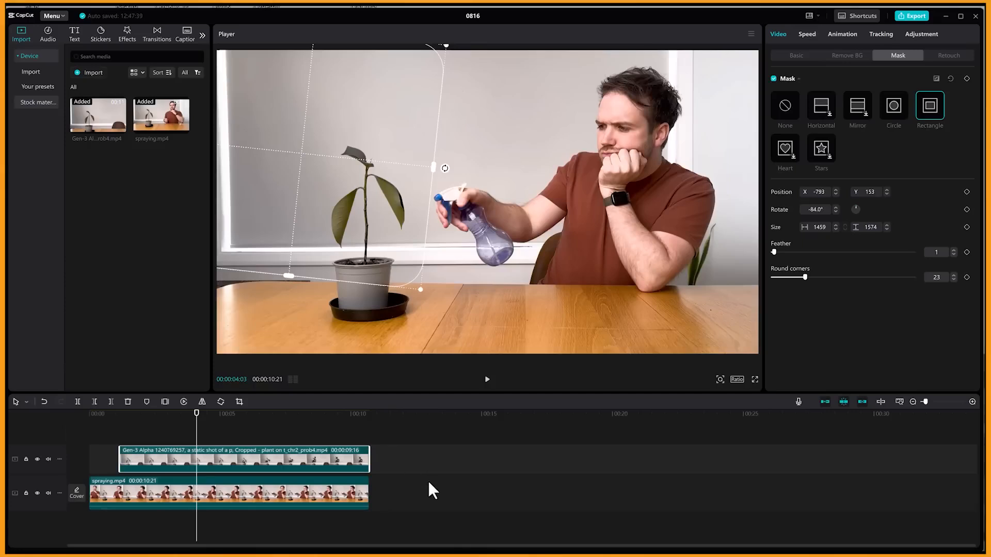
Step: Play back the masked plant growth over the spraying footage and reselect the Gen-3 Alpha plant clip
key(space)
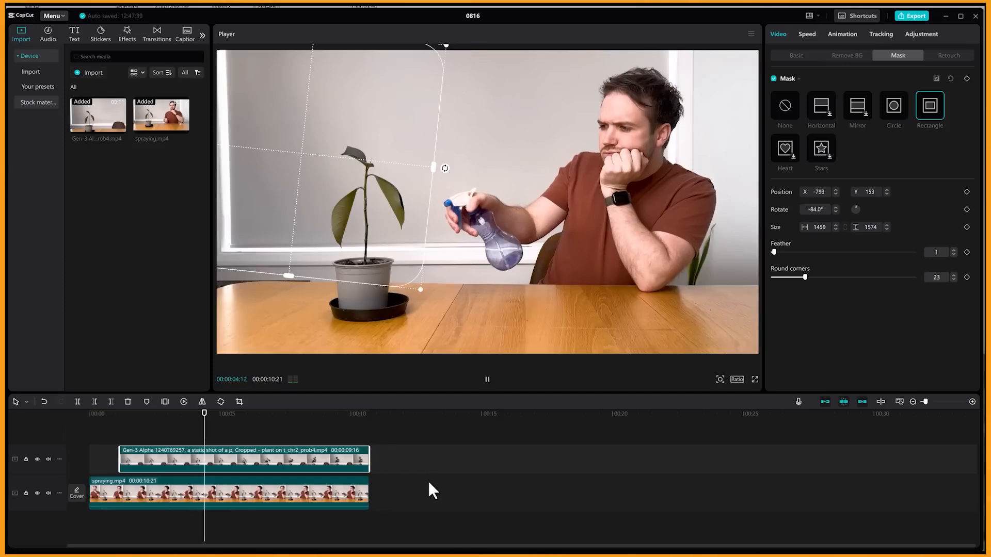
click(428, 483)
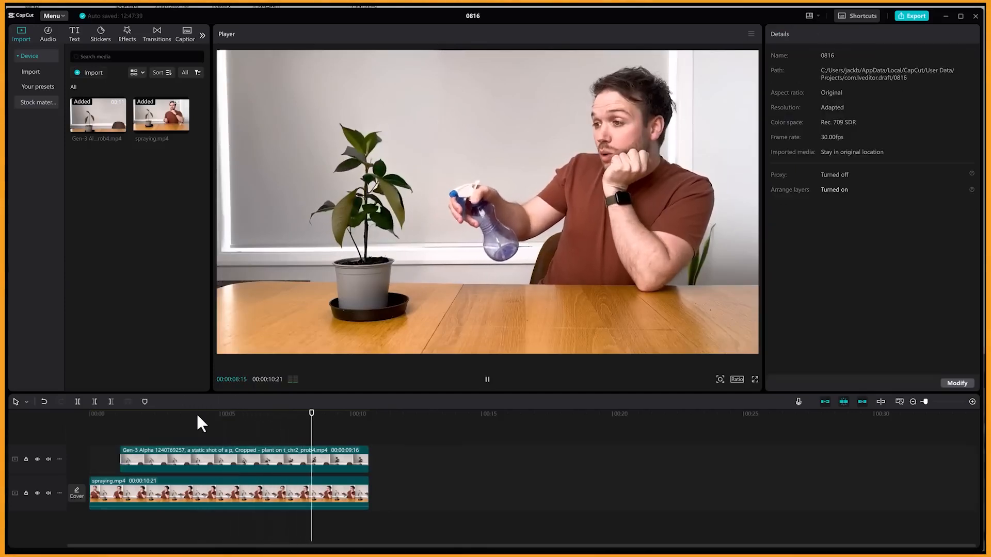
key(space)
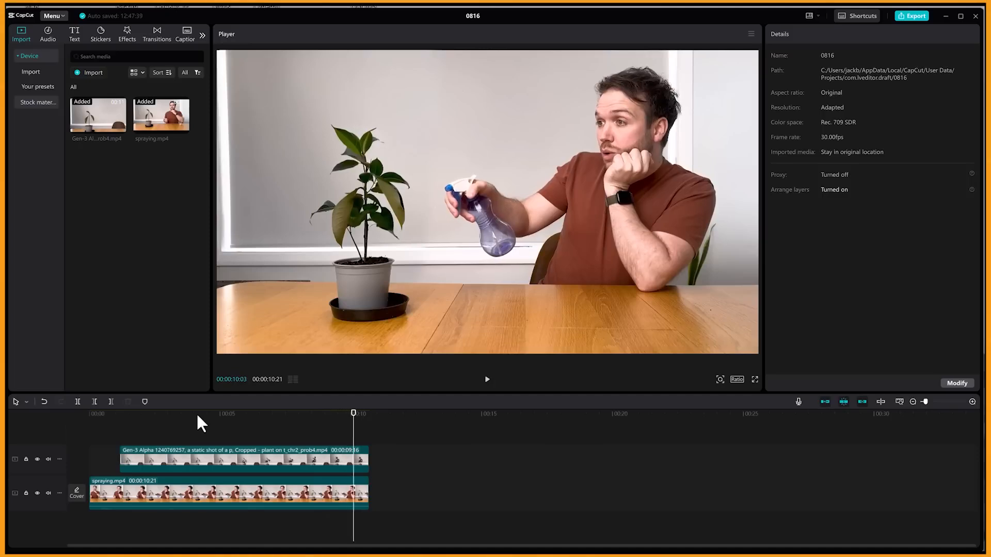
click(288, 462)
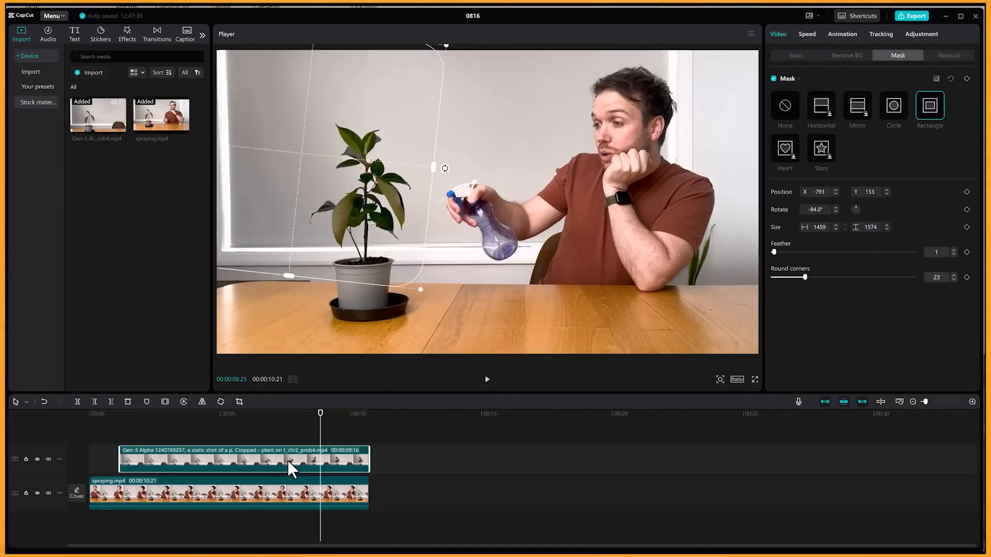